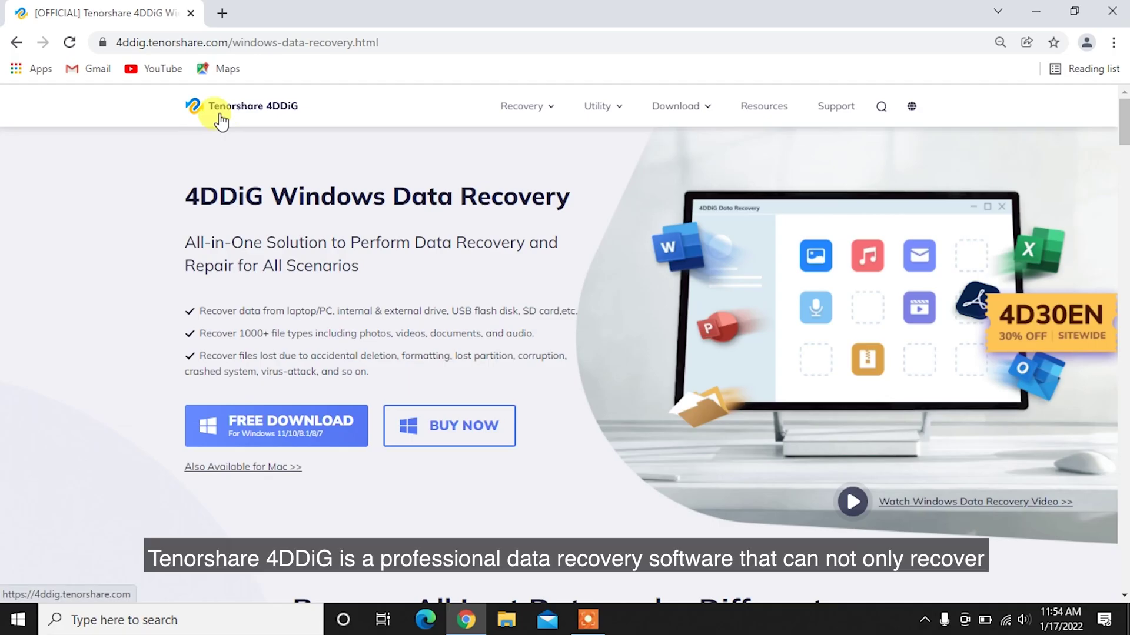
Download the 4DDiG for Windows installer from the product page and launch the .exe.
{"action": "left_click_drag", "start_coordinate": [173, 200], "coordinate": [596, 207]}
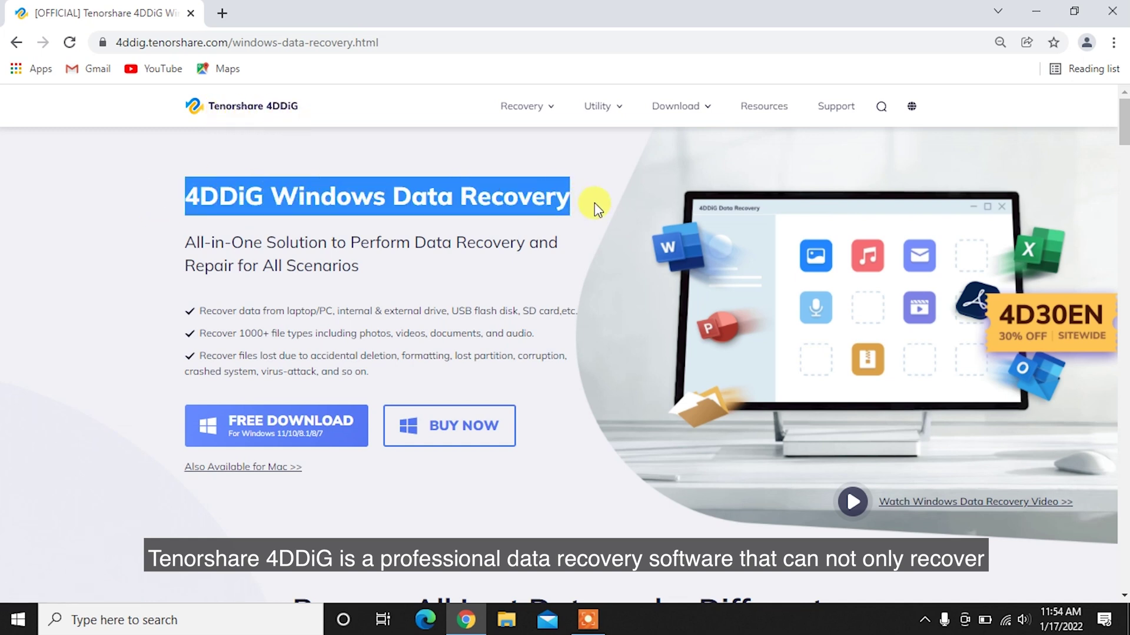
{"action": "left_click", "coordinate": [594, 203]}
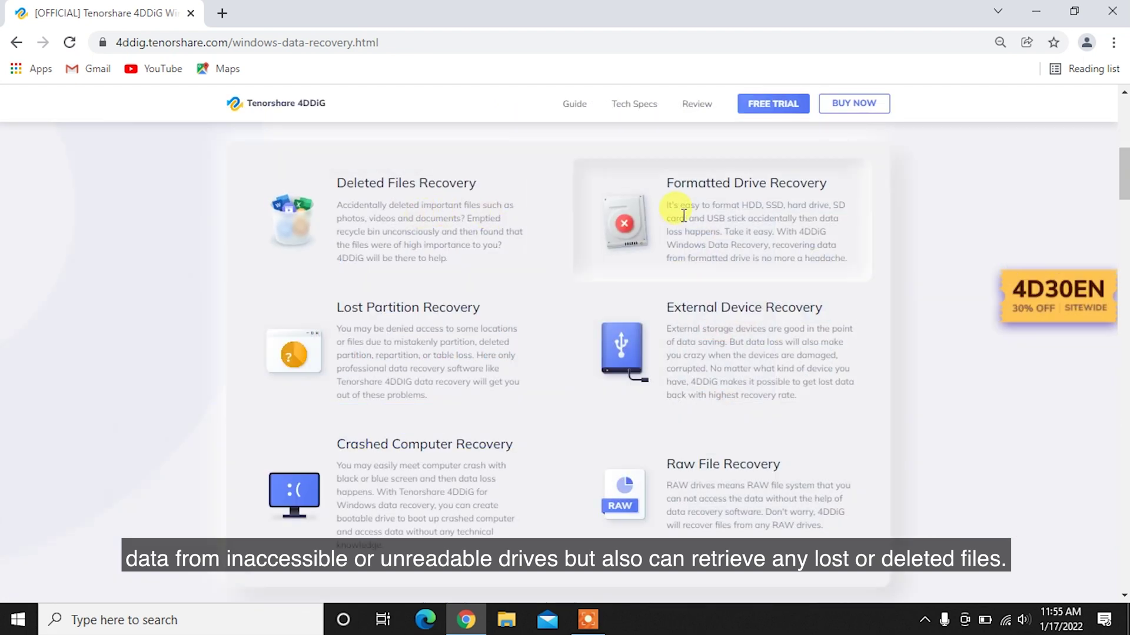
{"action": "left_click", "coordinate": [791, 105]}
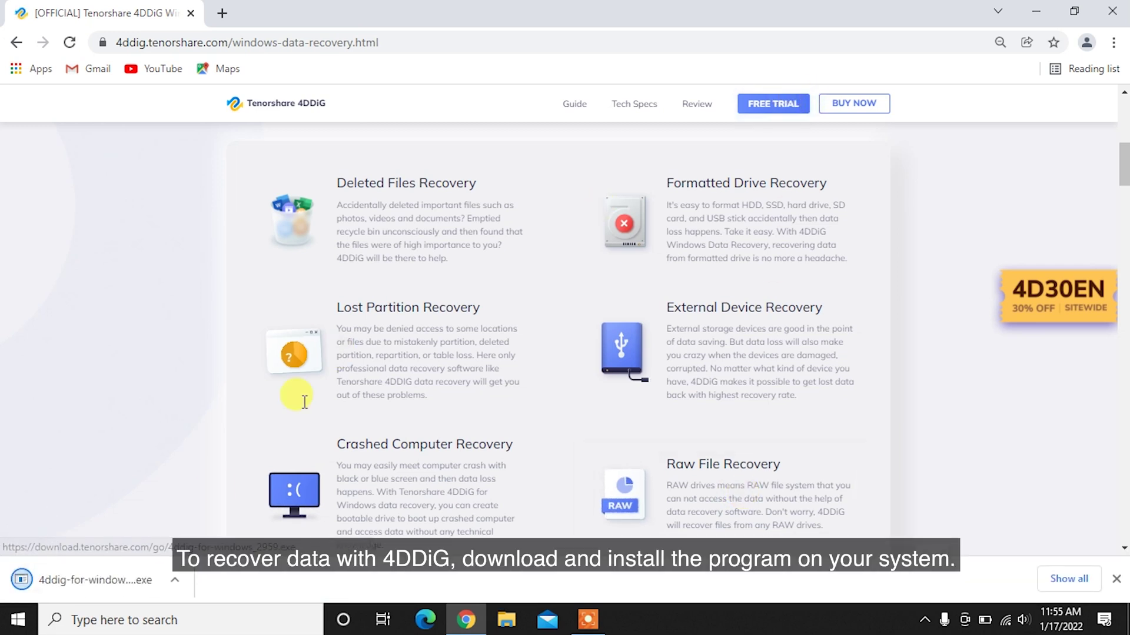
{"action": "left_click", "coordinate": [128, 573]}
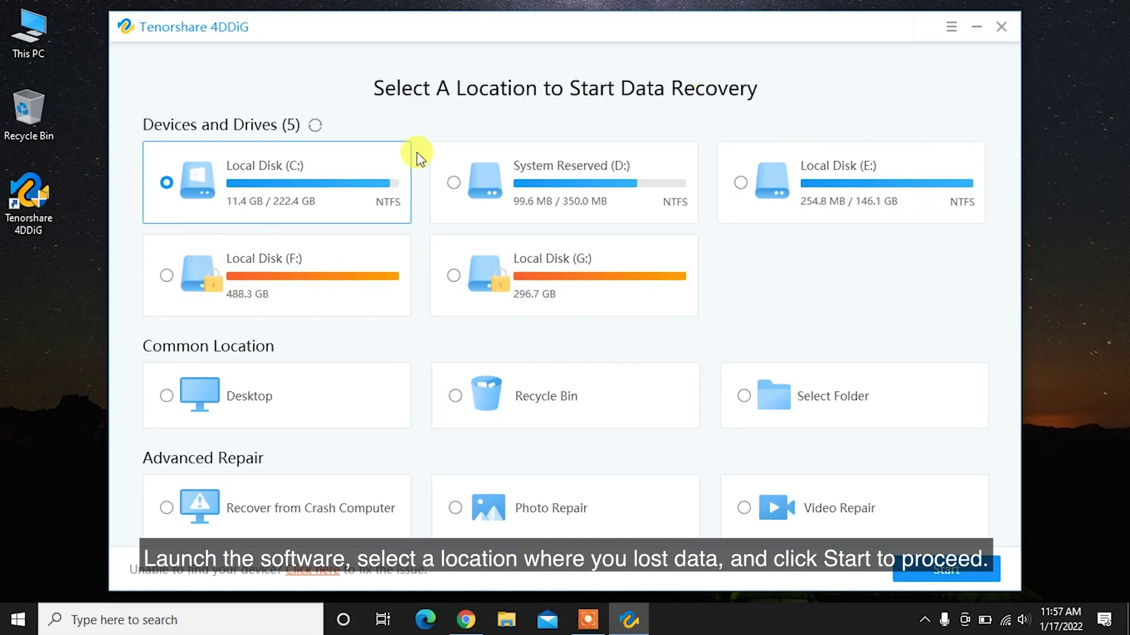
Scan Local Disk (C:) for all file types, then save the 143 found JPEGs to the Desktop.
{"action": "left_click", "coordinate": [938, 566]}
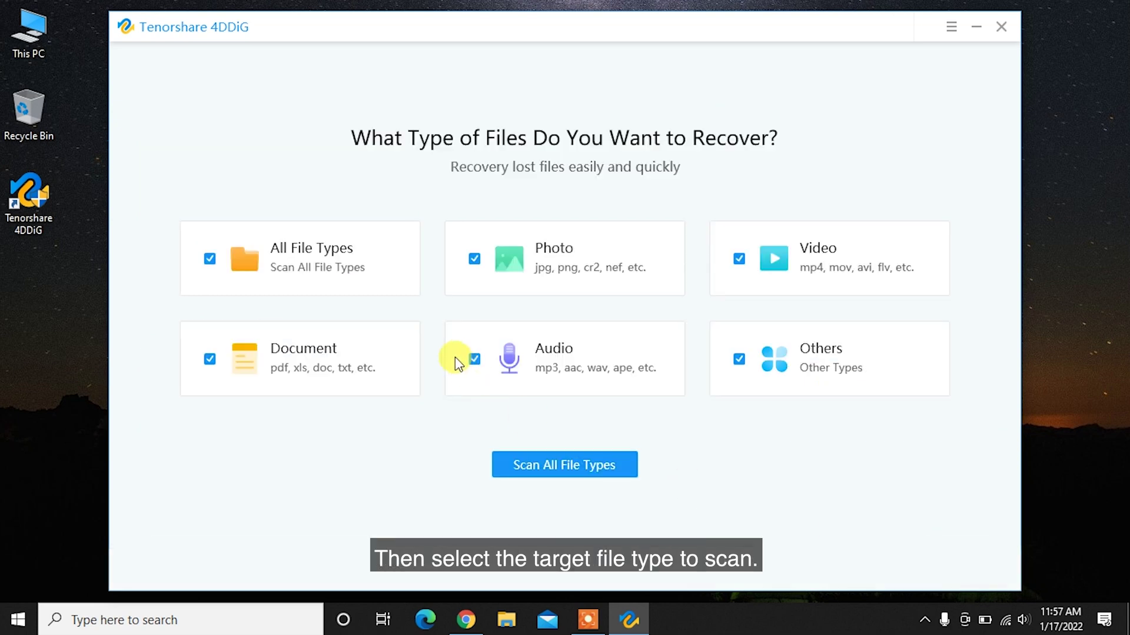
{"action": "left_click", "coordinate": [573, 463]}
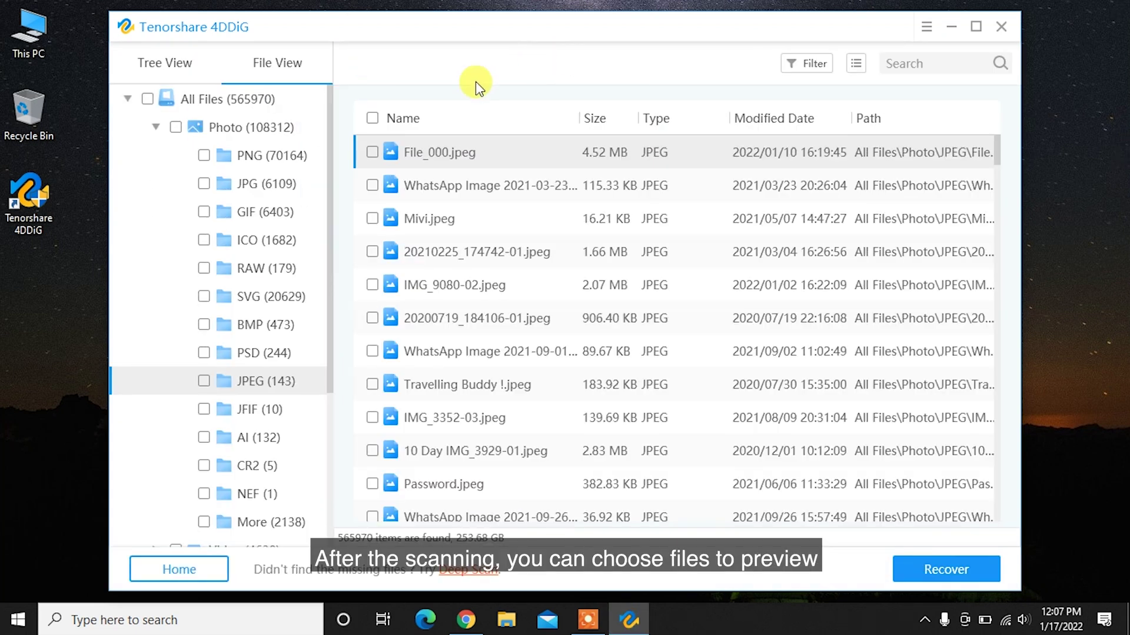
{"action": "left_click", "coordinate": [372, 118]}
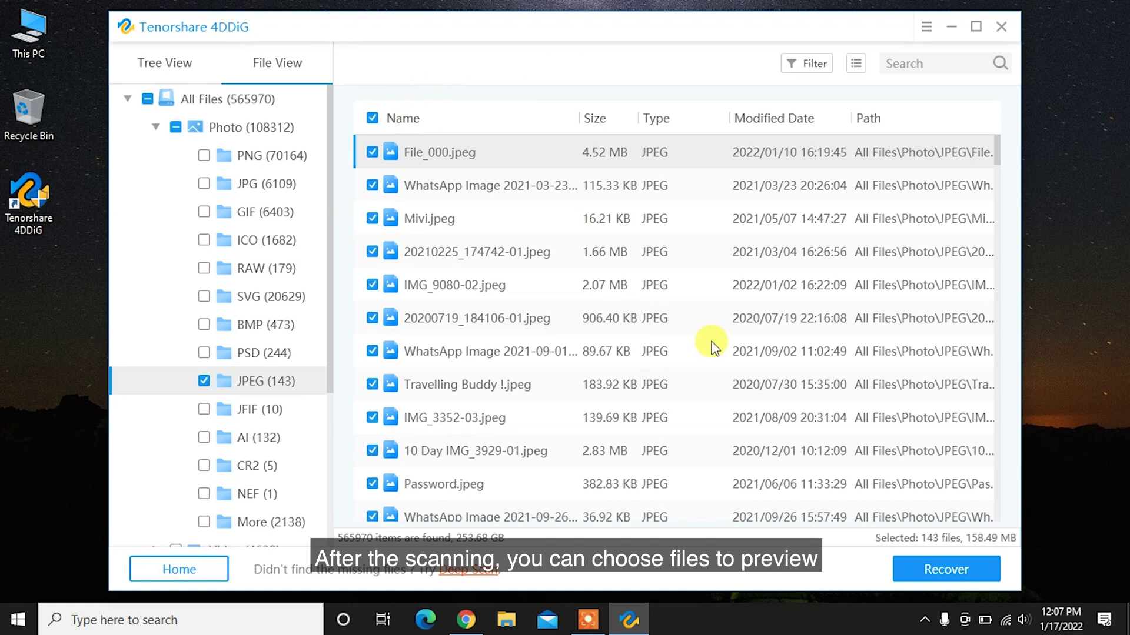
{"action": "left_click", "coordinate": [949, 564]}
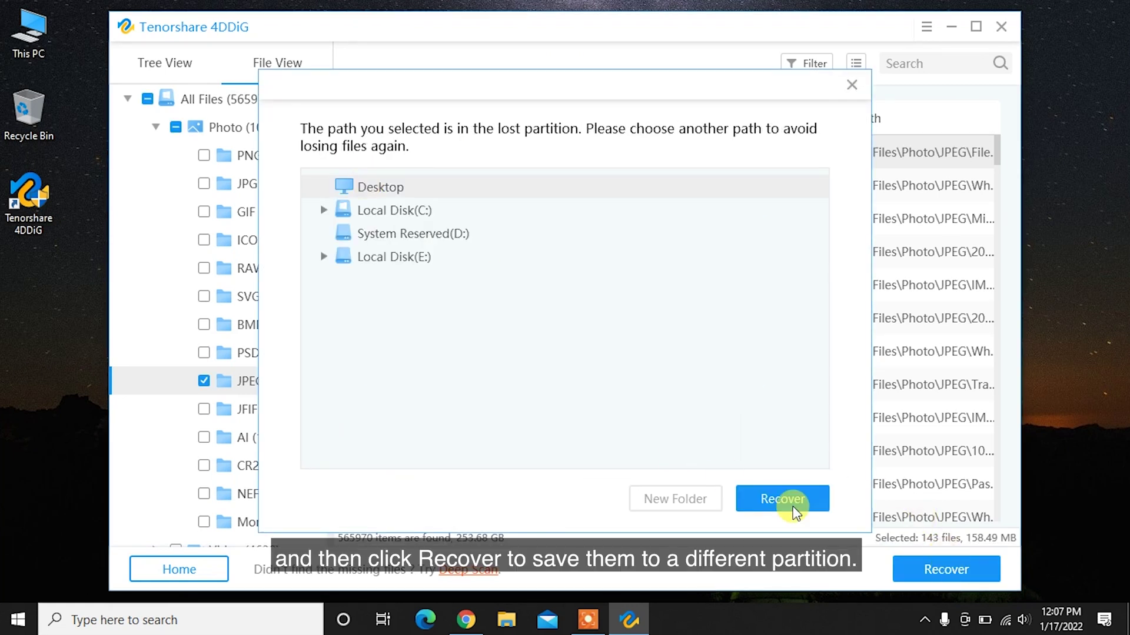
{"action": "left_click", "coordinate": [782, 500]}
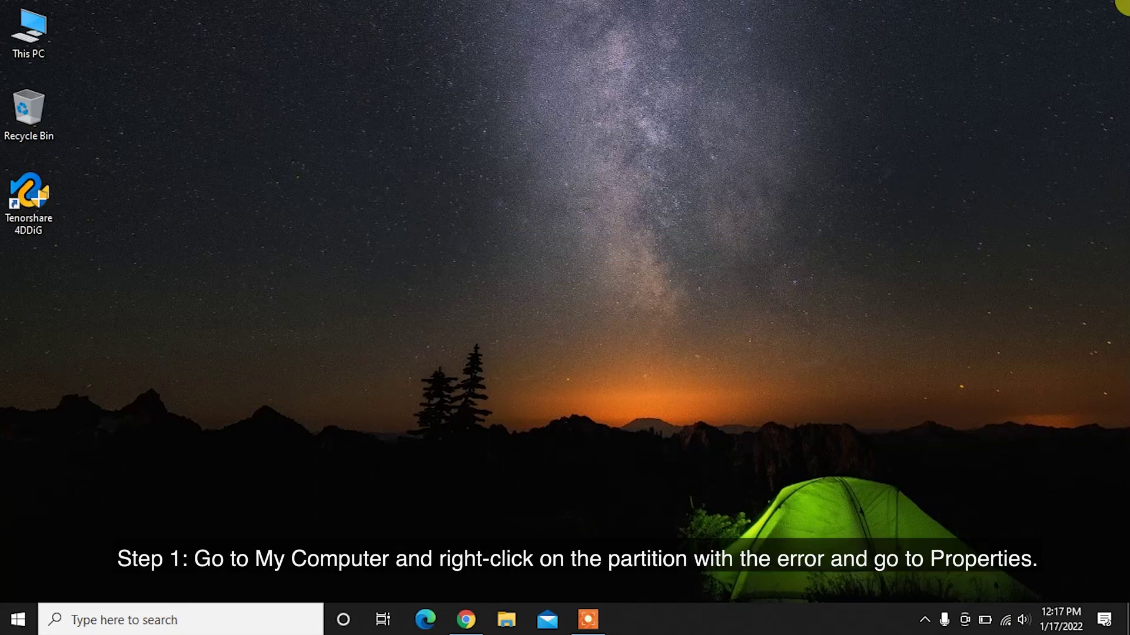
Open the Properties of the System Reserved (D:) drive from This PC.
{"action": "double_click", "coordinate": [15, 18]}
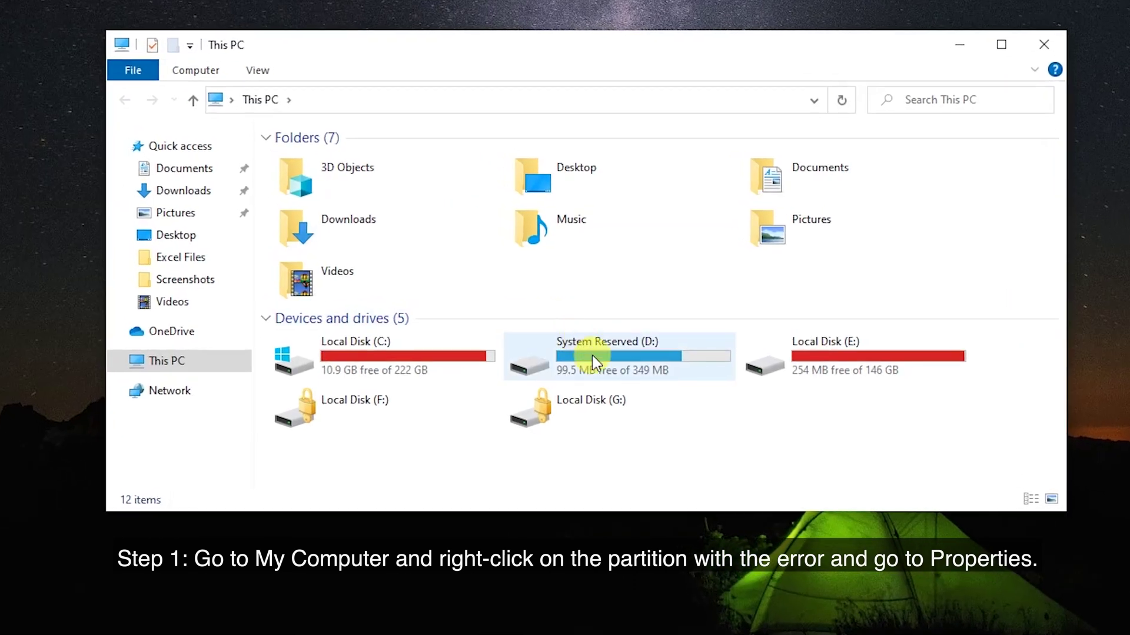
{"action": "left_click", "coordinate": [592, 355]}
{"action": "right_click", "coordinate": [592, 355]}
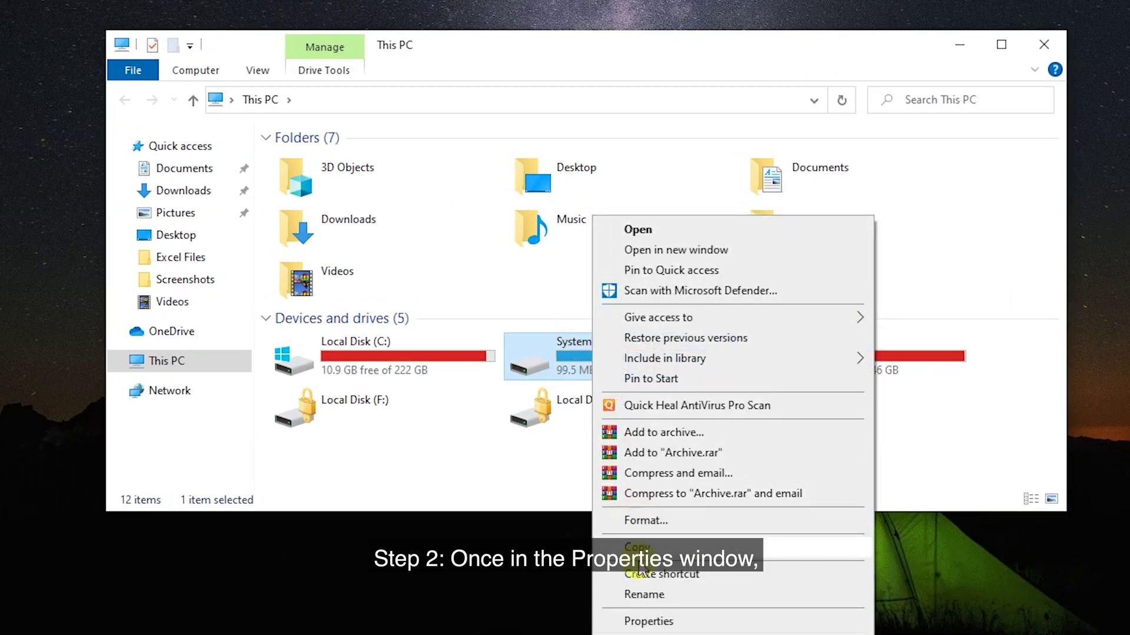
{"action": "left_click", "coordinate": [638, 622]}
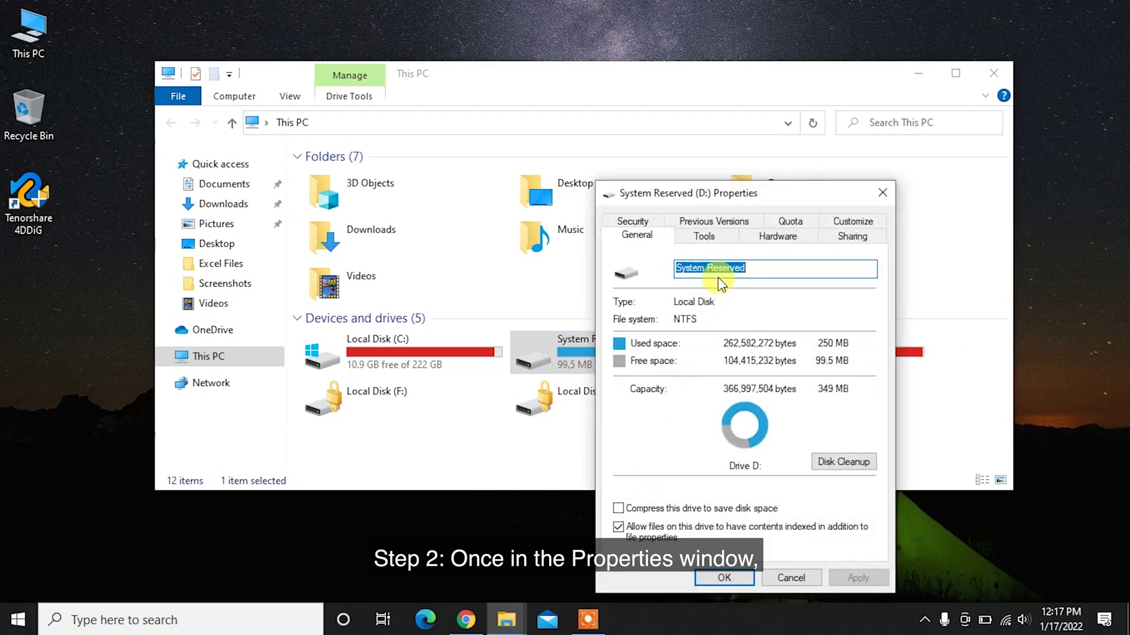
{"action": "left_click_drag", "start_coordinate": [688, 193], "coordinate": [514, 79]}
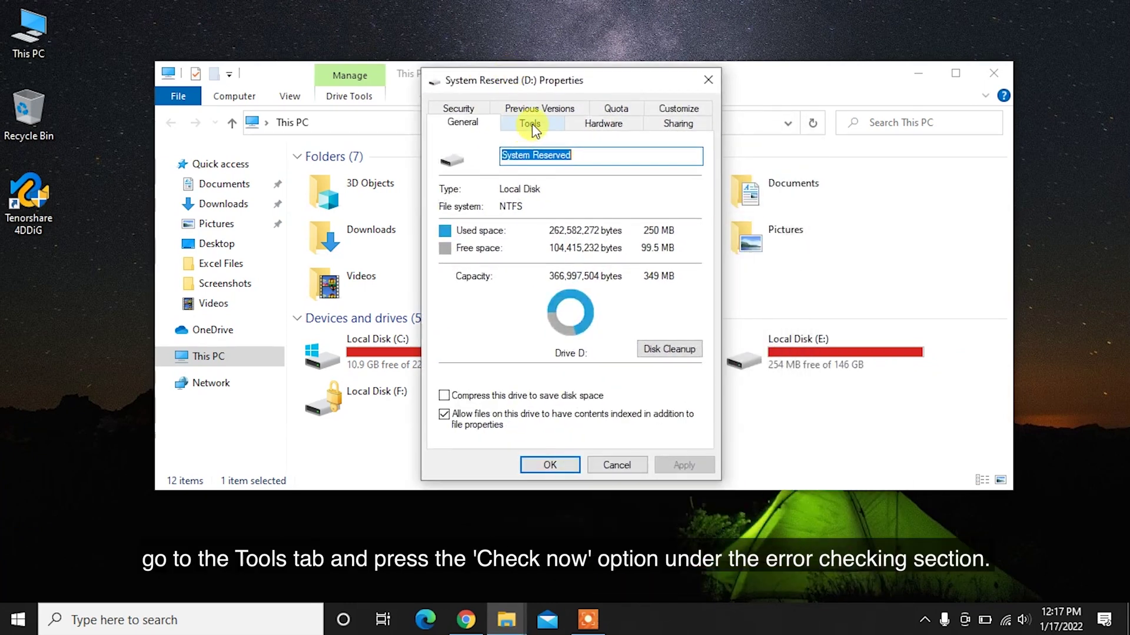
Scan drive D: for file system errors and close the dialogs once none are found.
{"action": "left_click", "coordinate": [532, 124]}
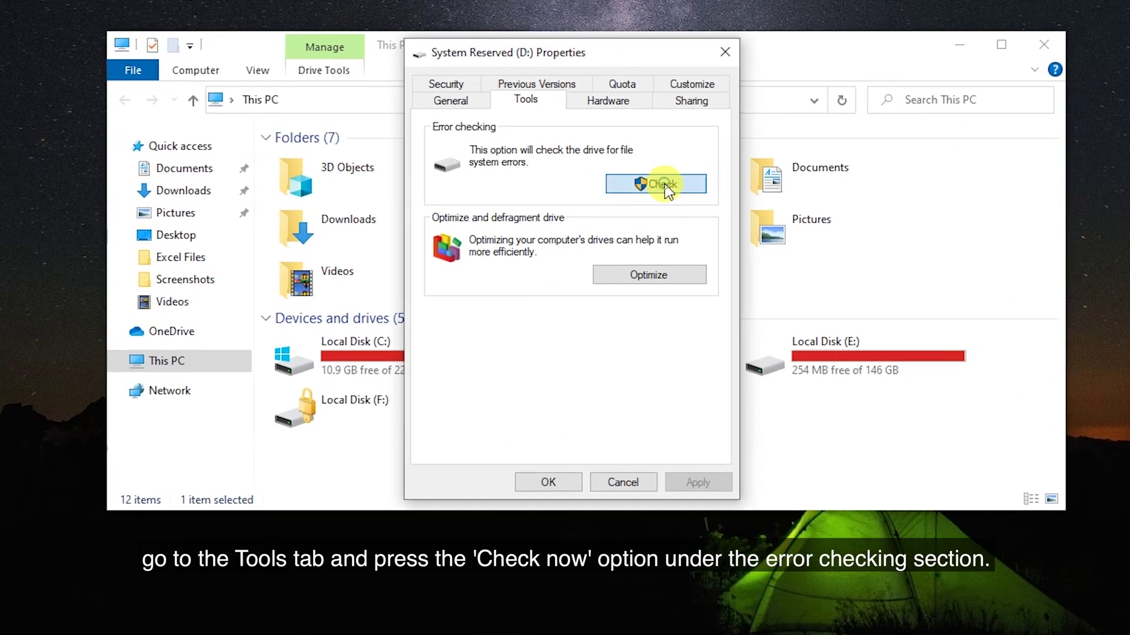
{"action": "left_click", "coordinate": [665, 184]}
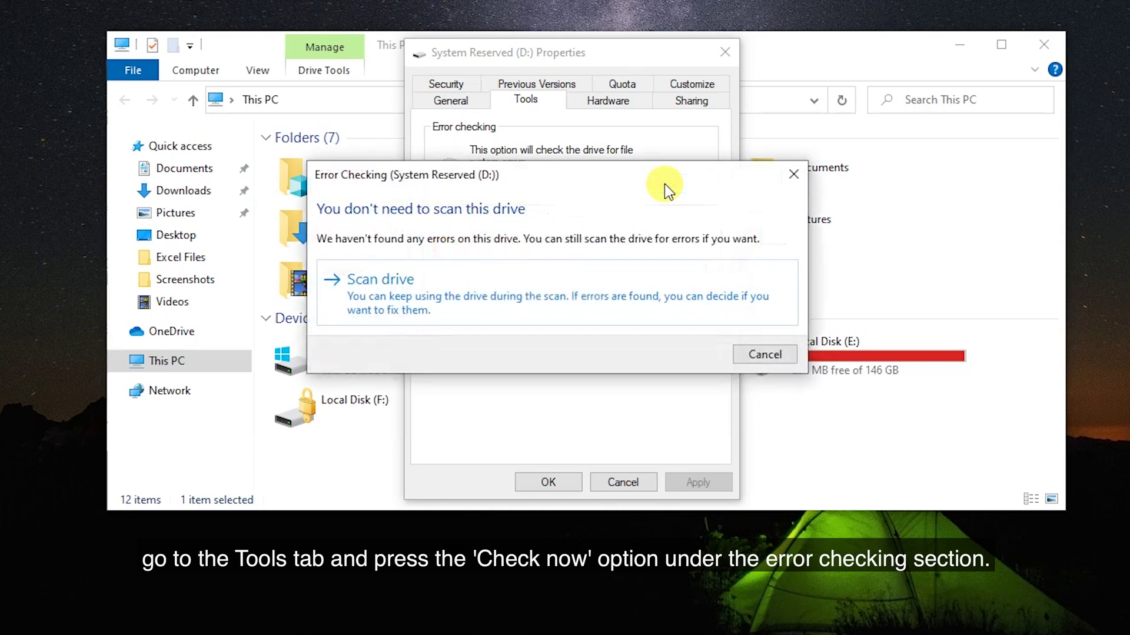
{"action": "left_click", "coordinate": [553, 283]}
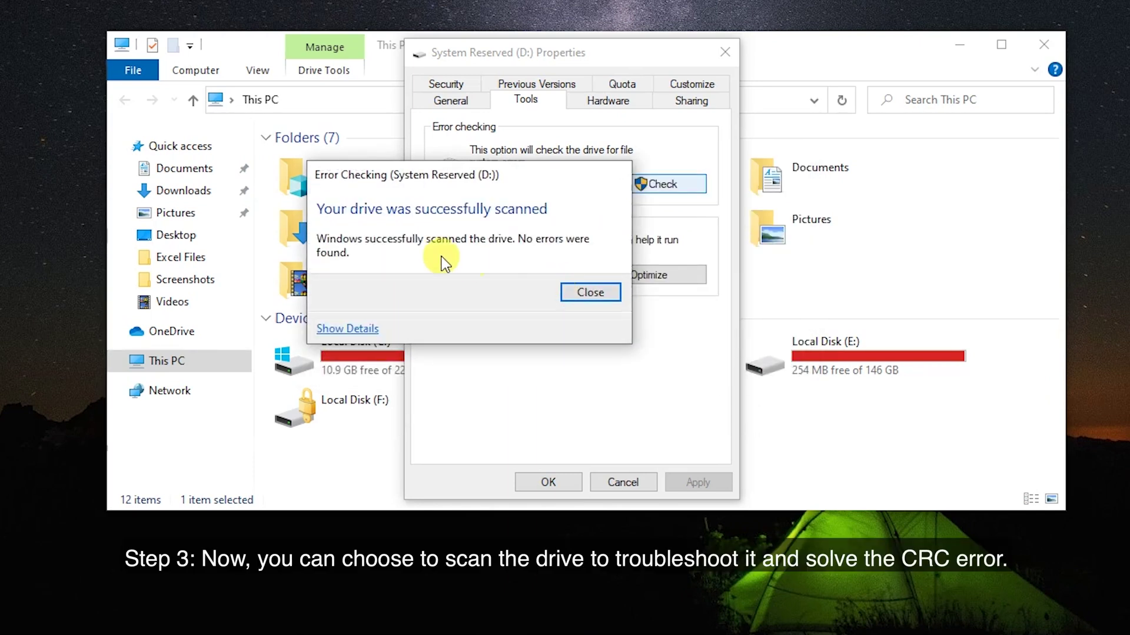
{"action": "left_click", "coordinate": [578, 292]}
{"action": "left_click", "coordinate": [550, 482]}
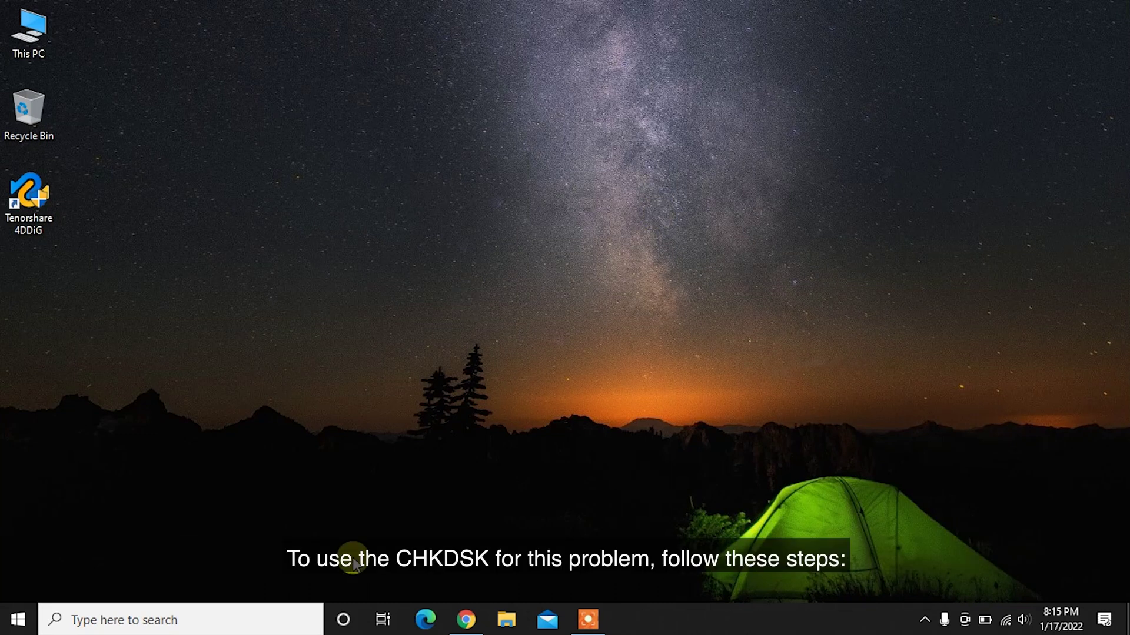
Open Command Prompt as administrator via a cmd search.
{"action": "left_click", "coordinate": [210, 628]}
{"action": "type", "text": "cmd"}
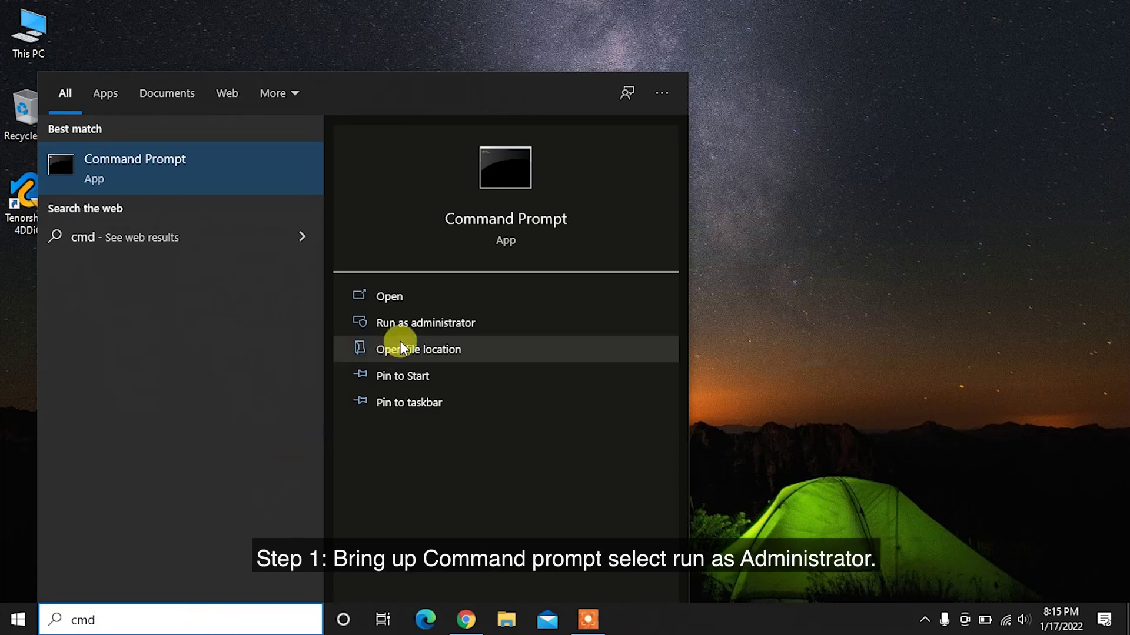
{"action": "left_click", "coordinate": [433, 324]}
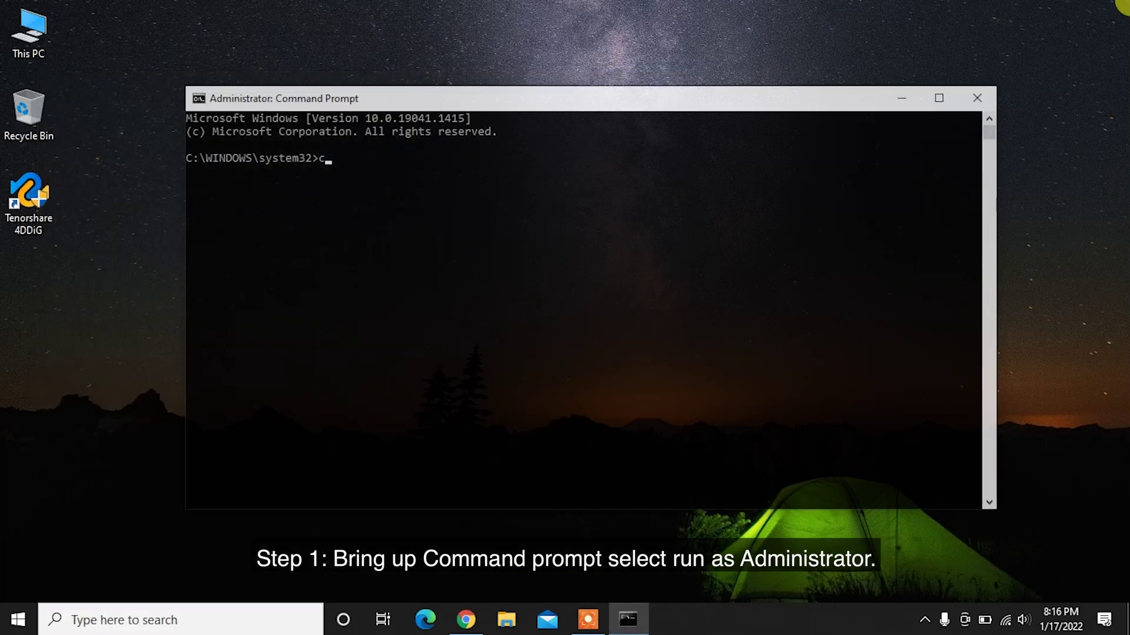
Run chkdsk /r H: and exit Command Prompt after it reports no problems.
{"action": "type", "text": "chkdsk /r H:"}
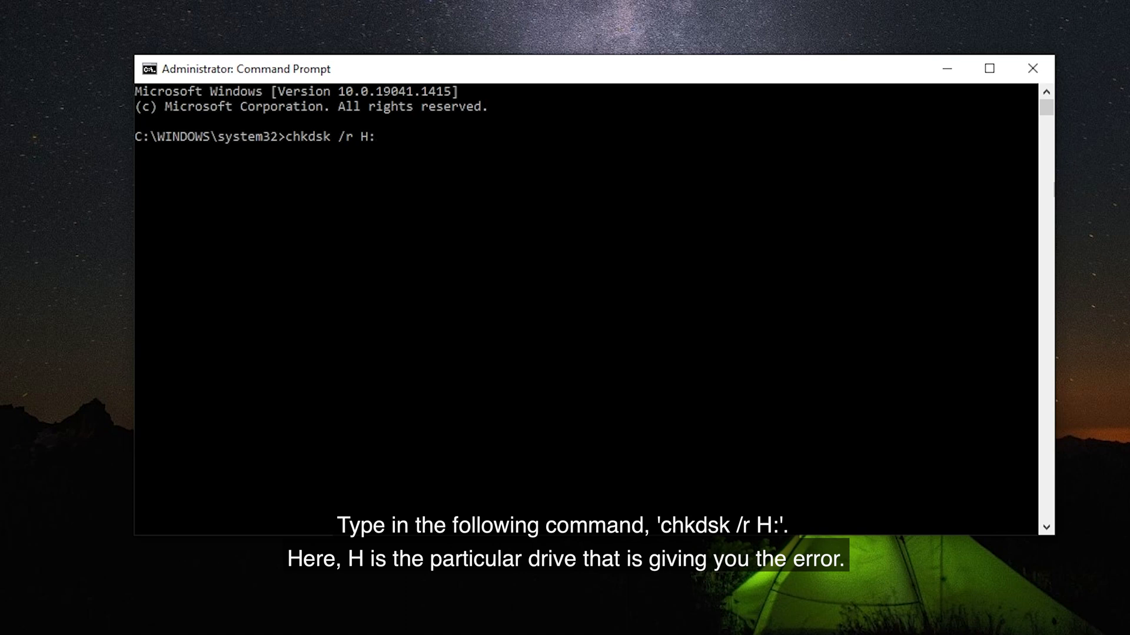
{"action": "key", "text": "Return"}
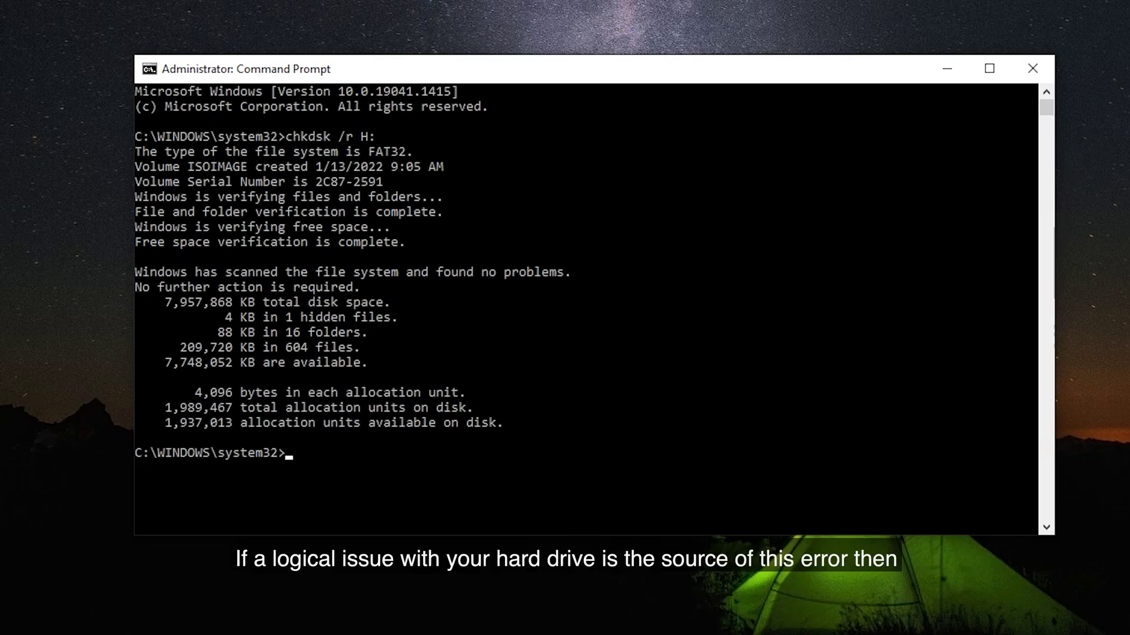
{"action": "type", "text": "exit"}
{"action": "key", "text": "Return"}
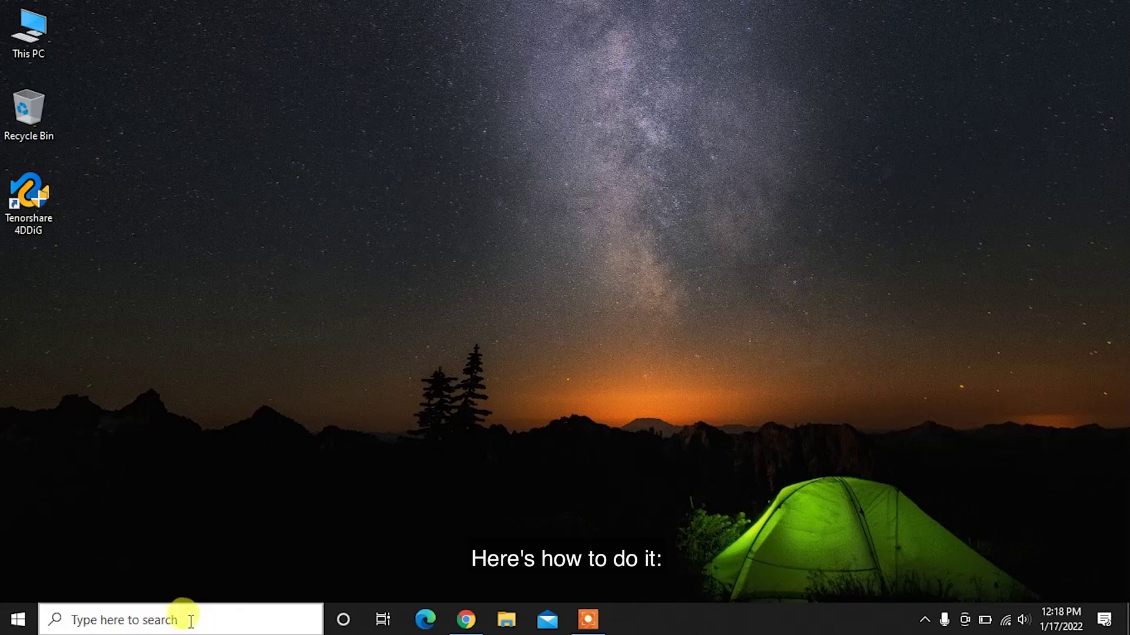
Launch an administrator Command Prompt and run sfc /scannow.
{"action": "left_click", "coordinate": [189, 620]}
{"action": "type", "text": "cmd"}
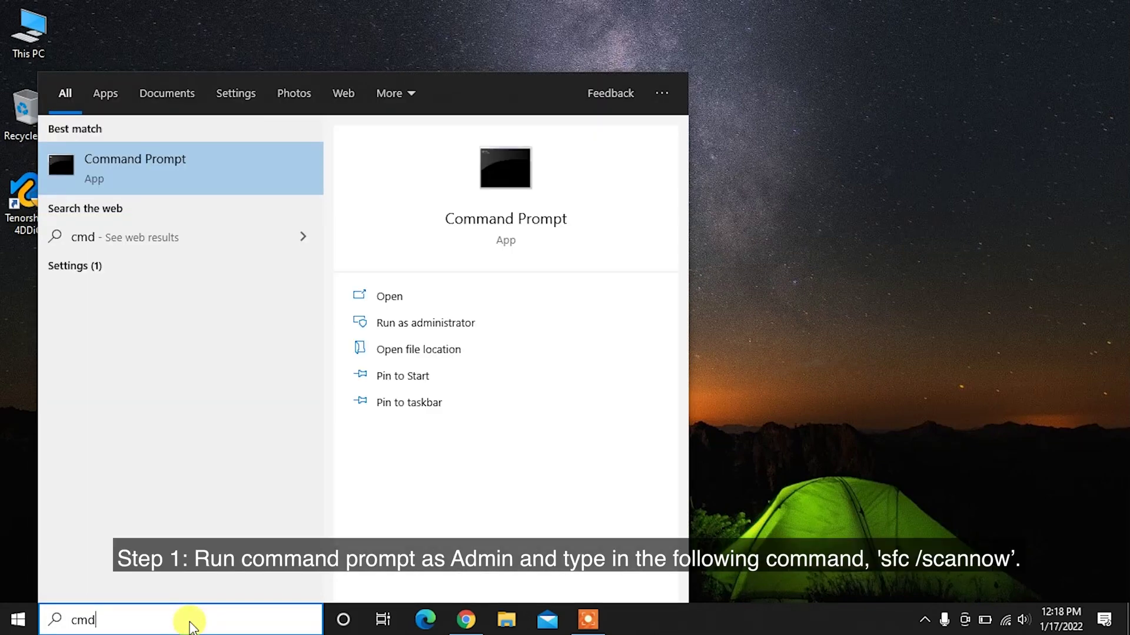
{"action": "left_click", "coordinate": [449, 318]}
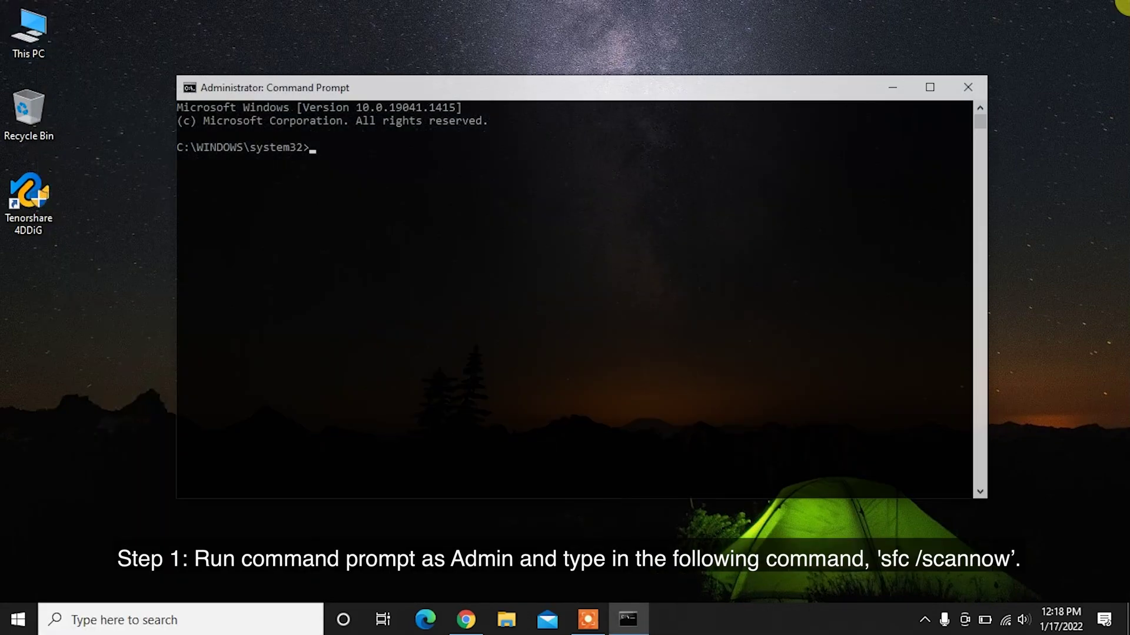
{"action": "type", "text": "sfc"}
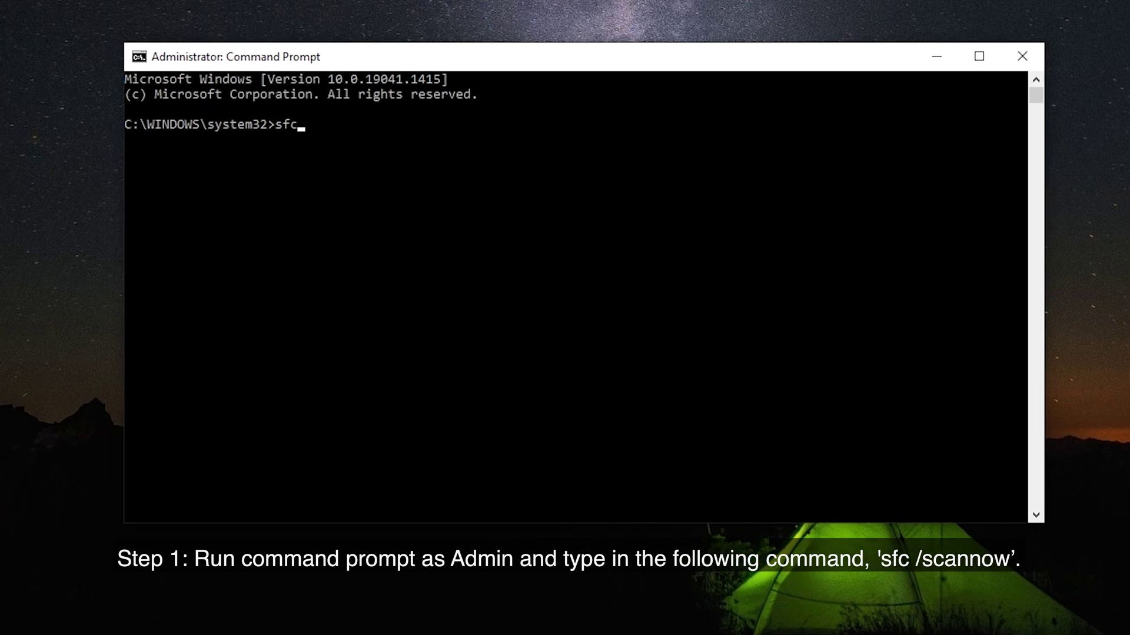
{"action": "type", "text": " /scannow"}
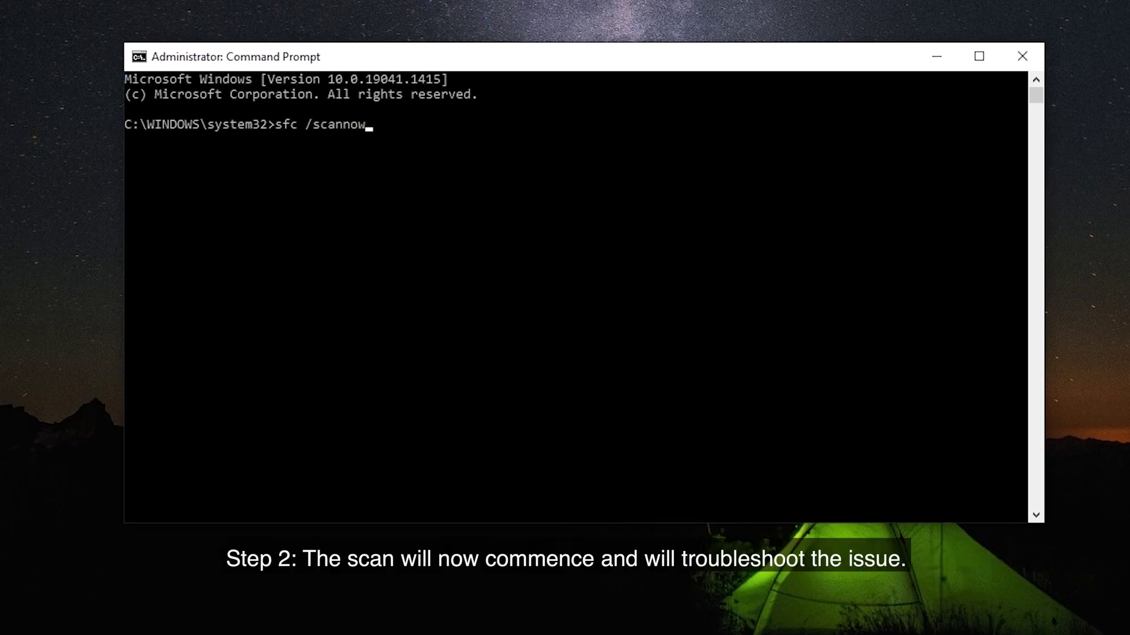
{"action": "key", "text": "Return"}
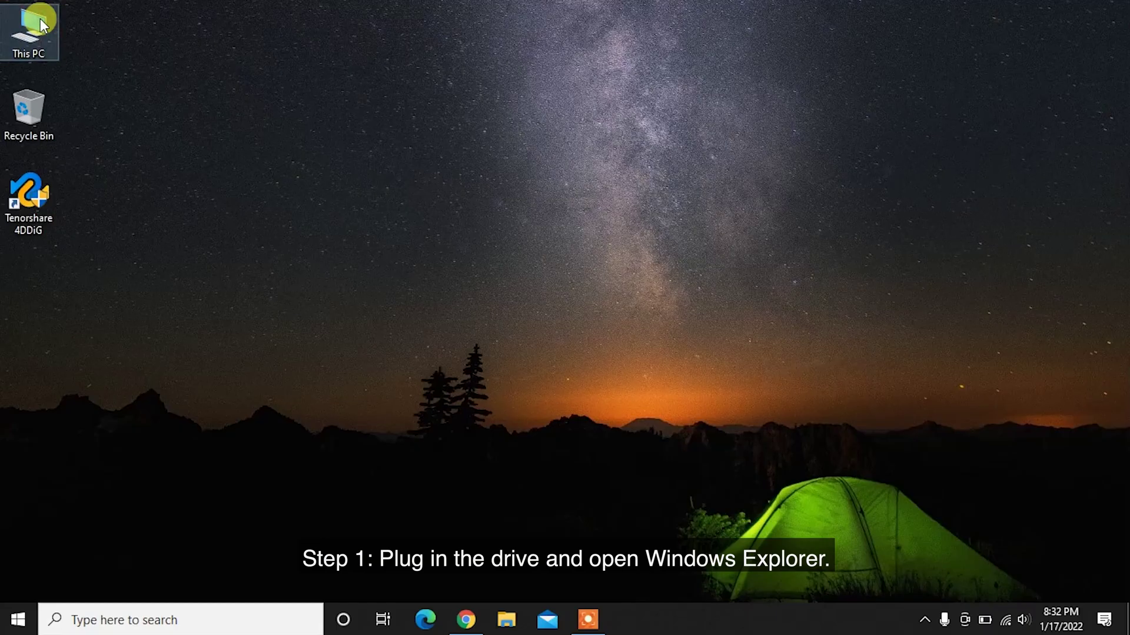
Open the Format dialog for the One Touch (H:) drive from This PC.
{"action": "double_click", "coordinate": [35, 27]}
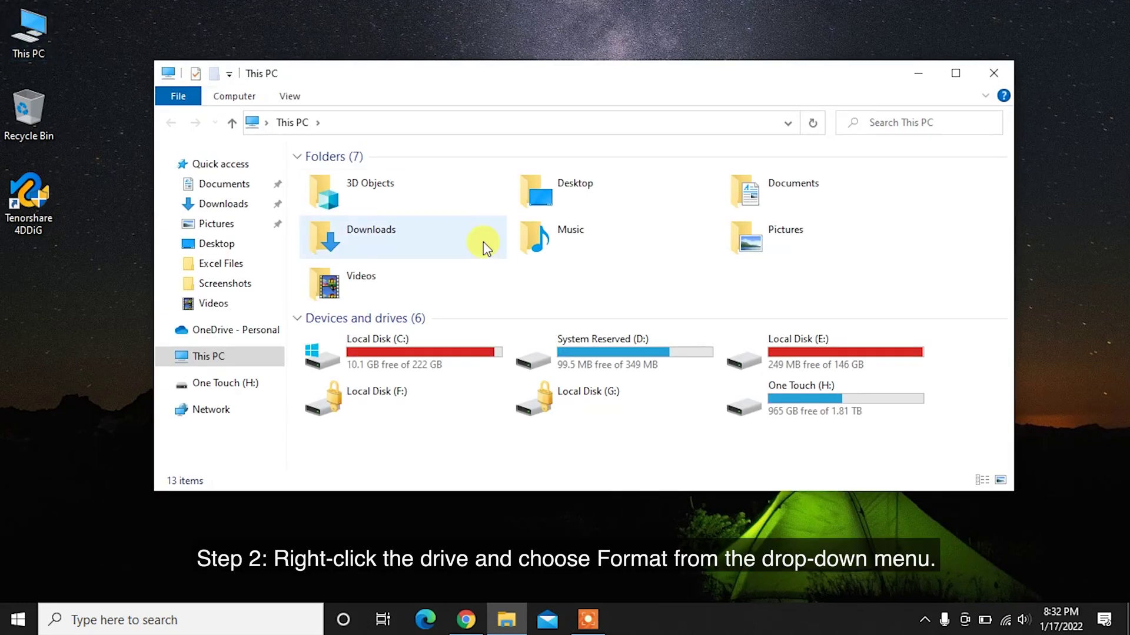
{"action": "right_click", "coordinate": [797, 390]}
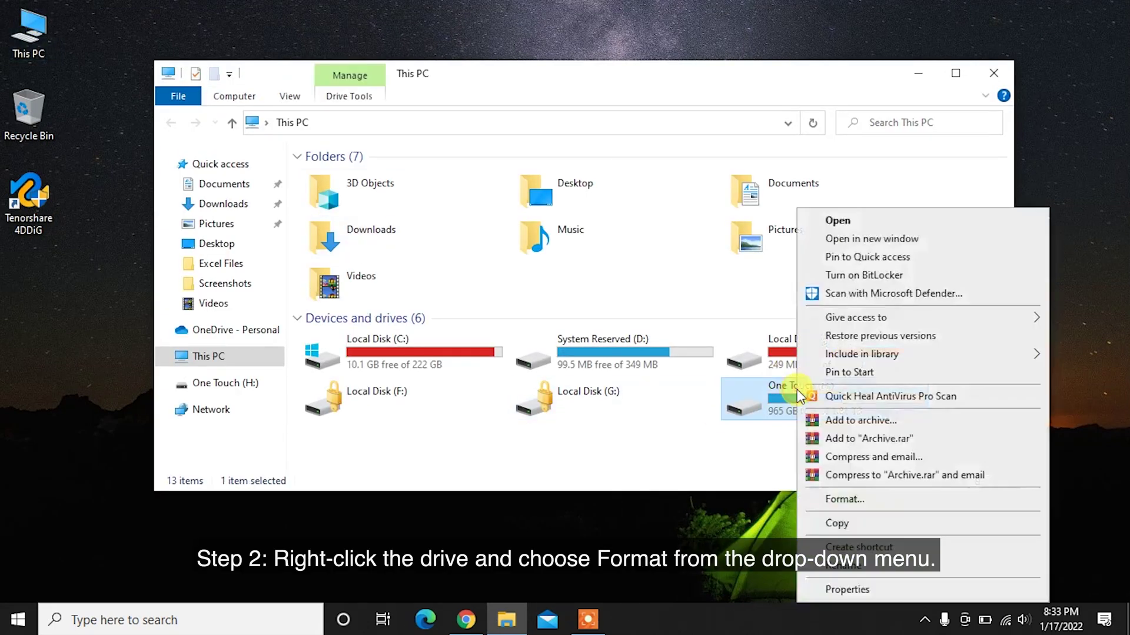
{"action": "left_click", "coordinate": [832, 500]}
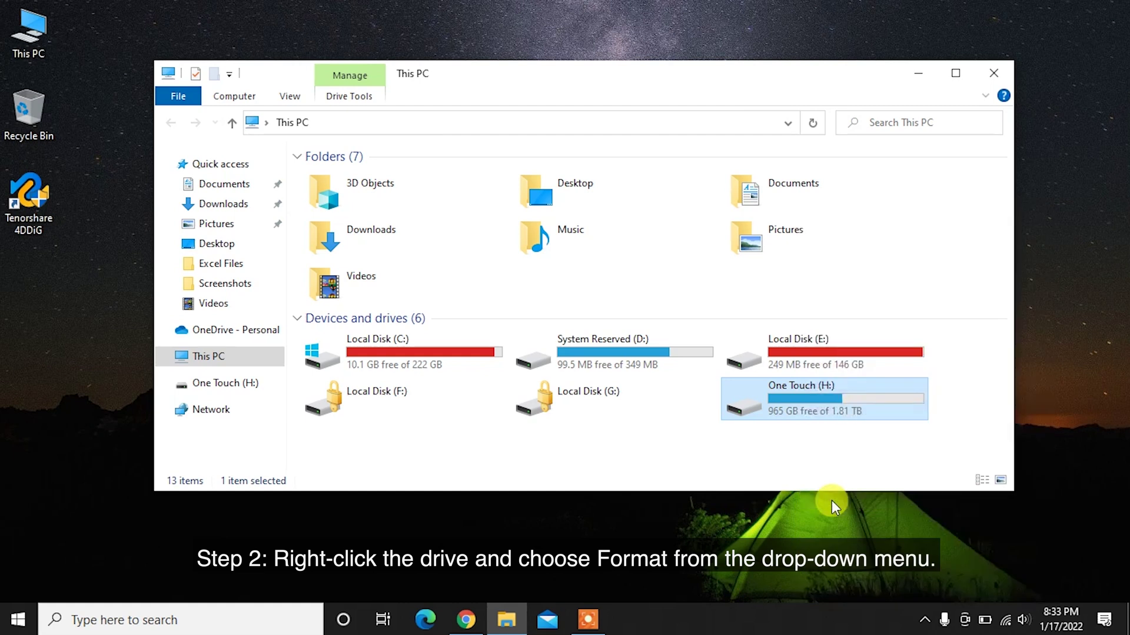
{"action": "left_click_drag", "start_coordinate": [361, 231], "coordinate": [405, 118]}
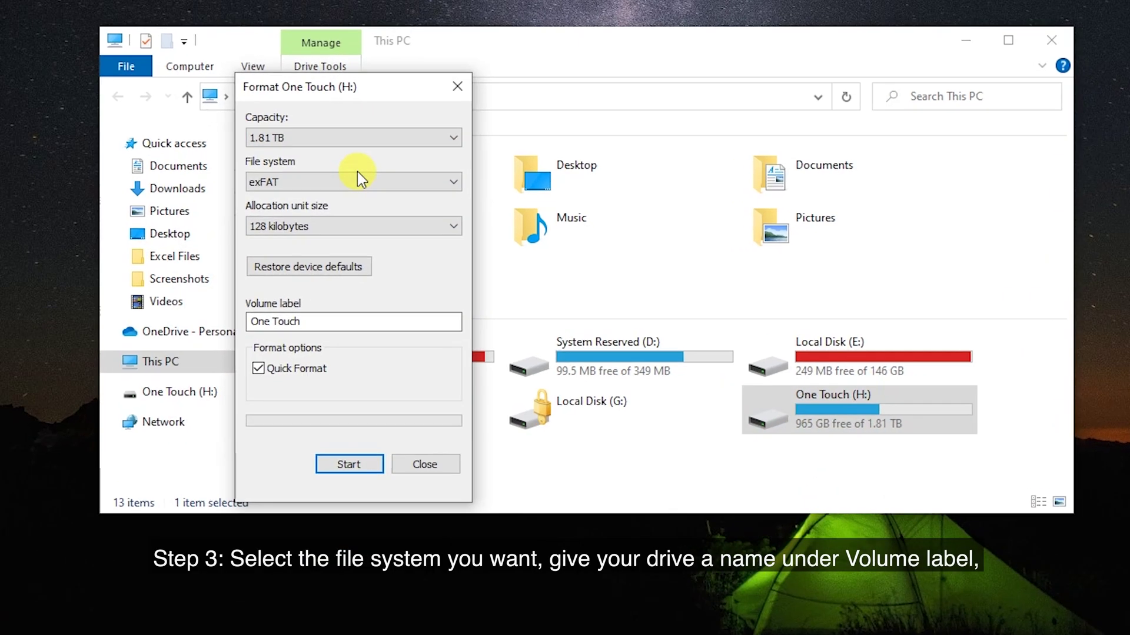
Keep exFAT with Quick Format enabled and start the format.
{"action": "left_click", "coordinate": [388, 198]}
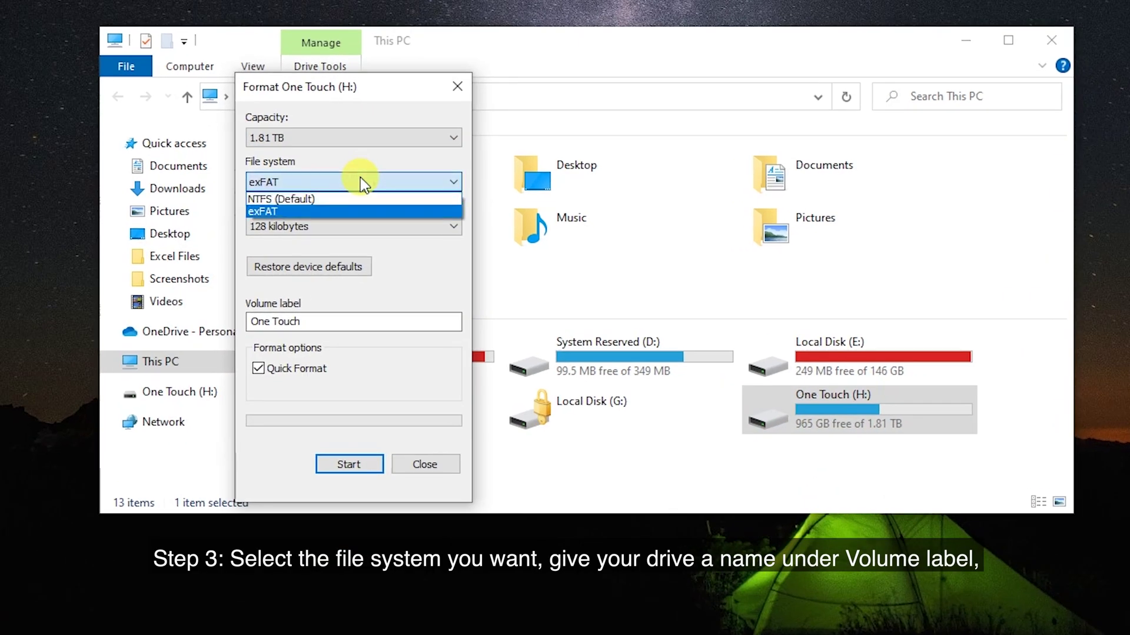
{"action": "left_click", "coordinate": [360, 178]}
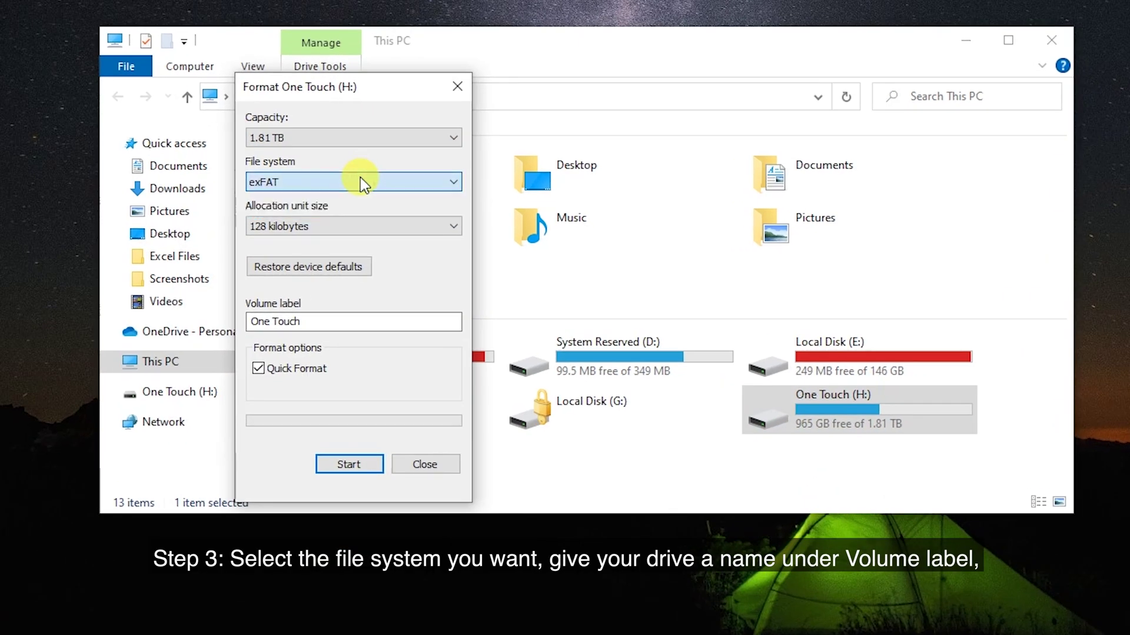
{"action": "left_click", "coordinate": [328, 322]}
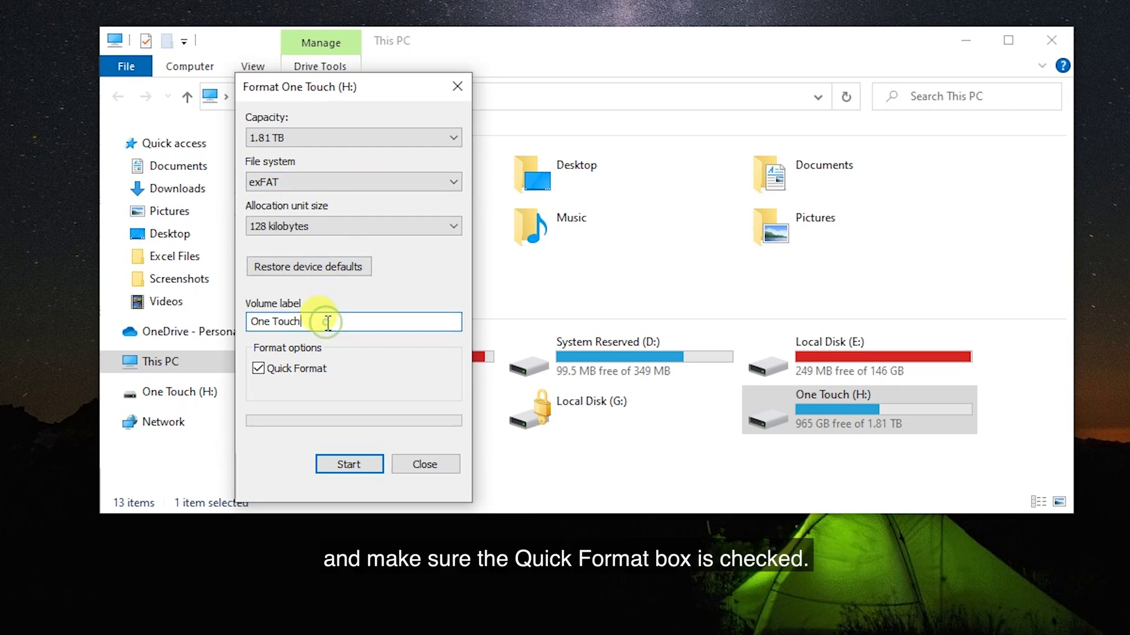
{"action": "left_click", "coordinate": [262, 372]}
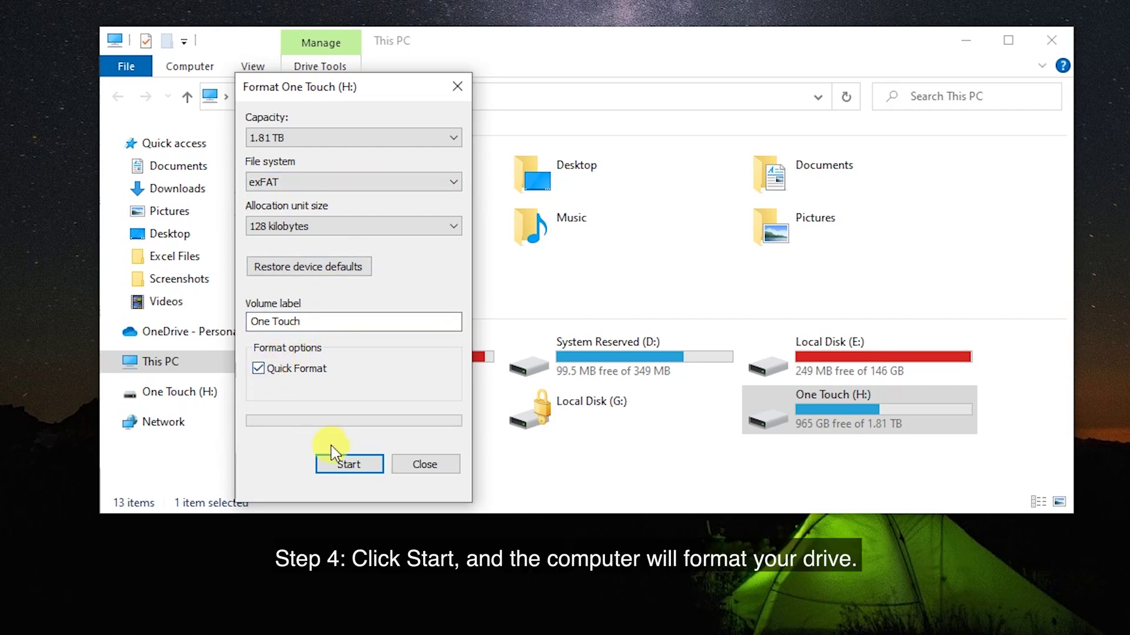
{"action": "left_click", "coordinate": [346, 464]}
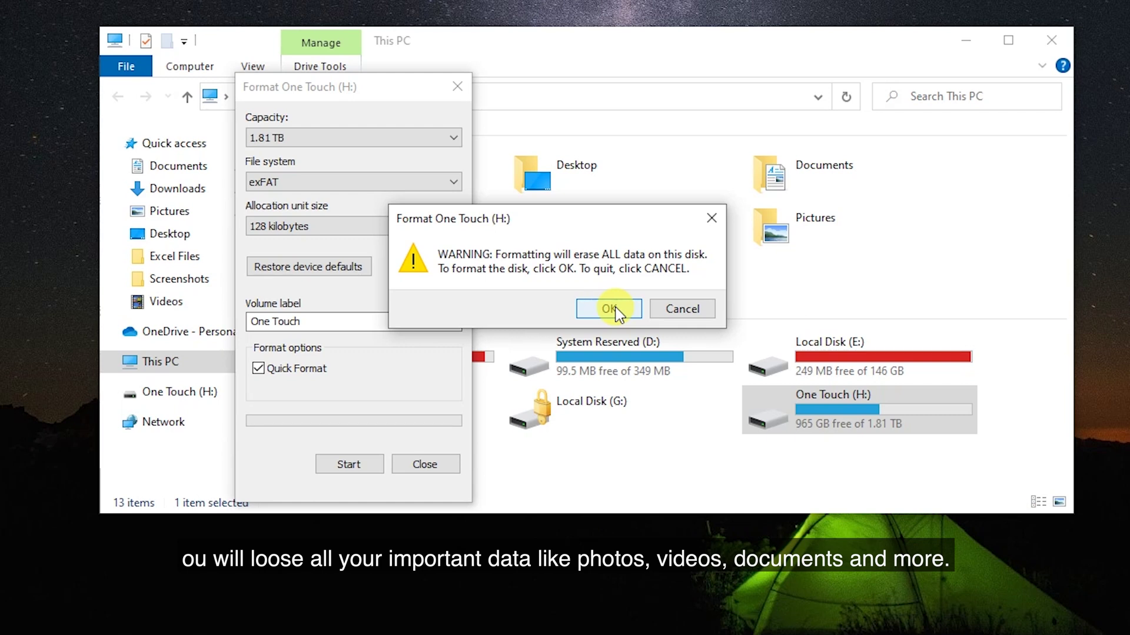
Cancel the format warning, then close the Format dialog and This PC window.
{"action": "left_click", "coordinate": [666, 310]}
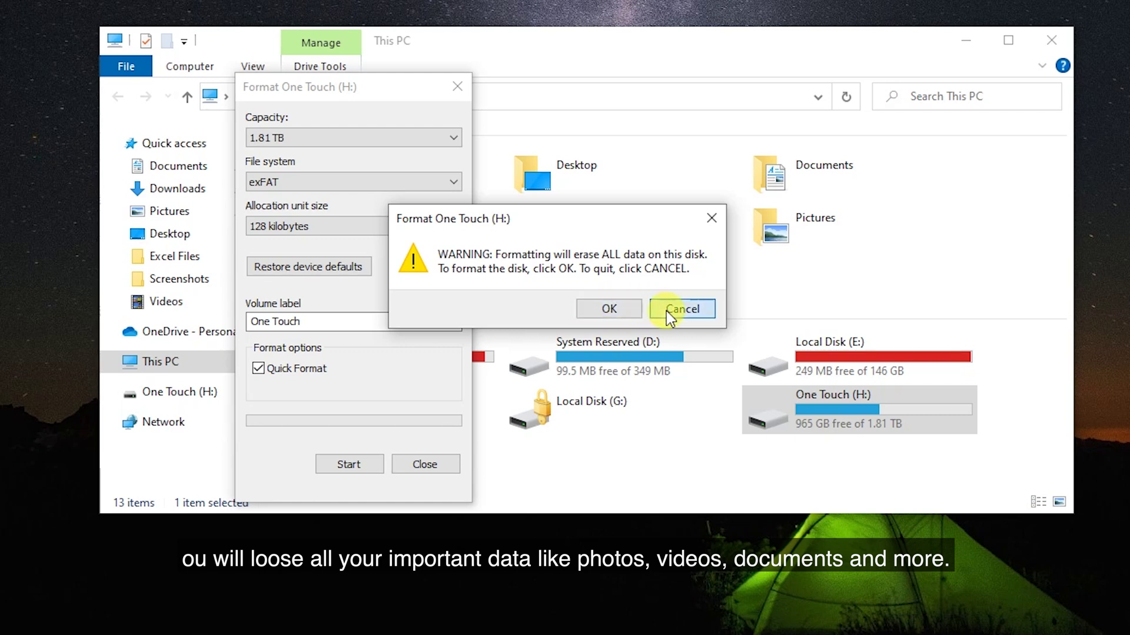
{"action": "left_click", "coordinate": [414, 465]}
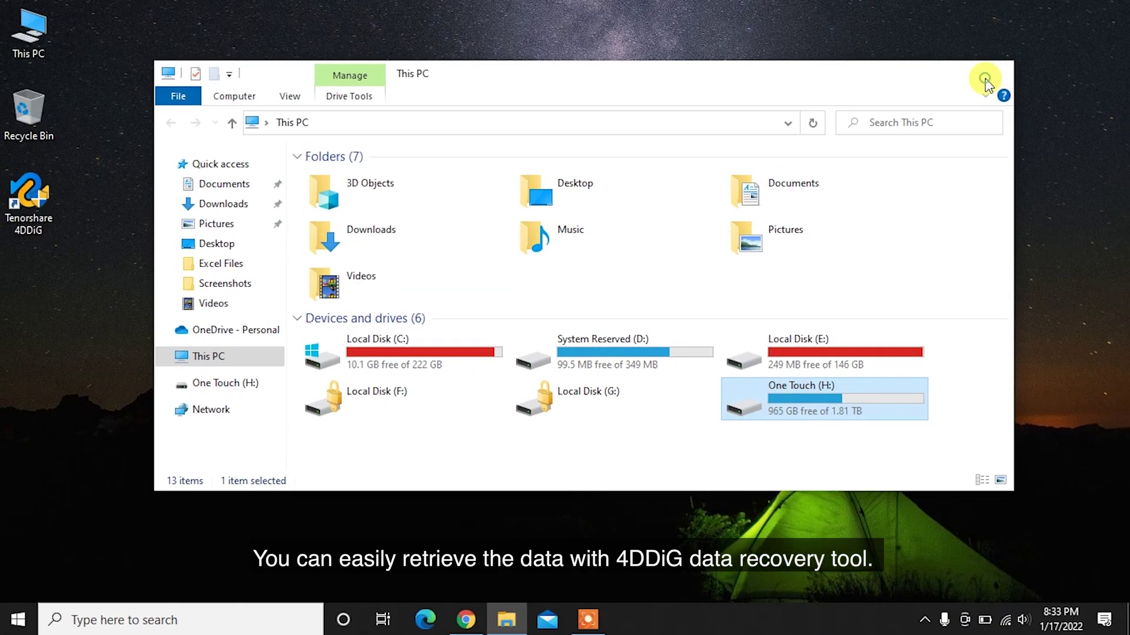
{"action": "left_click", "coordinate": [986, 82]}
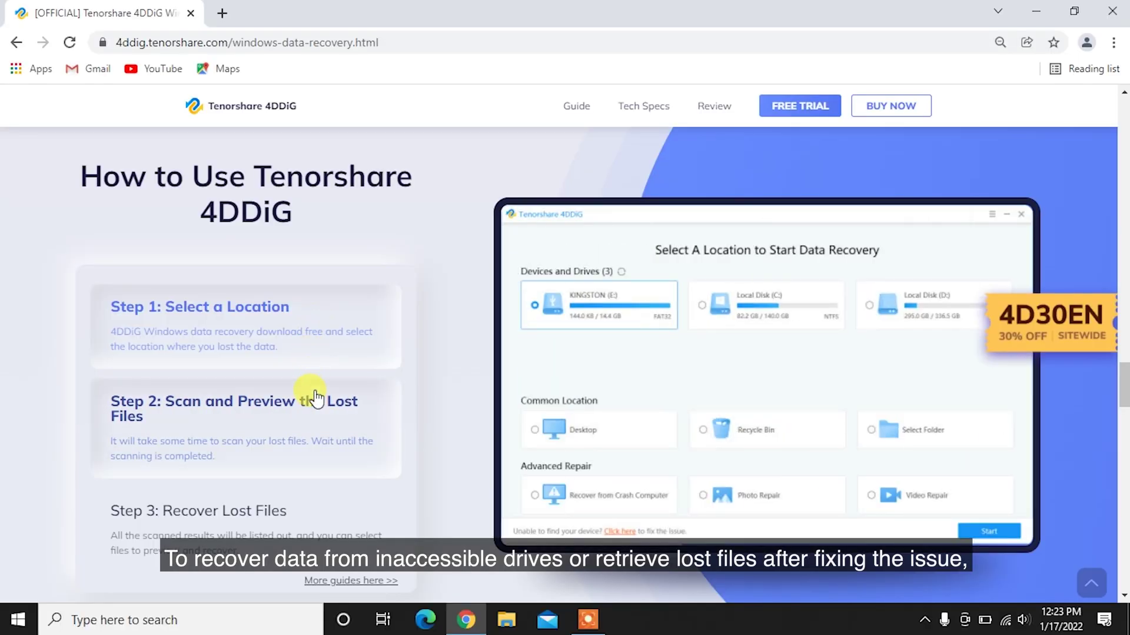
Download the 4DDiG for Windows free trial and open the downloaded installer.
{"action": "left_click", "coordinate": [303, 544]}
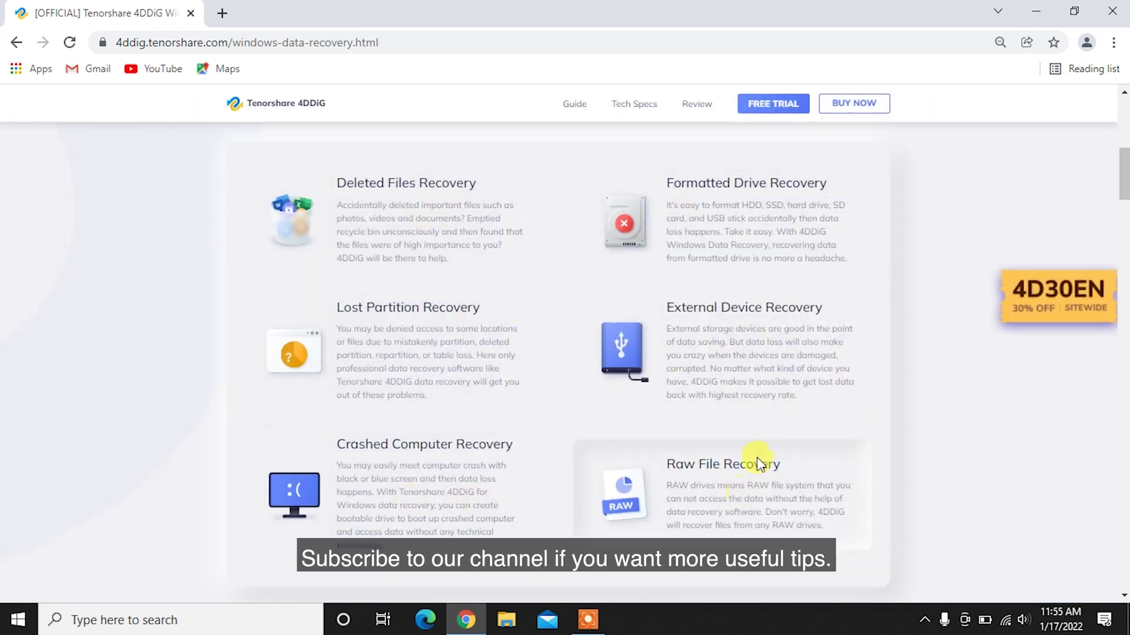
{"action": "left_click", "coordinate": [791, 105]}
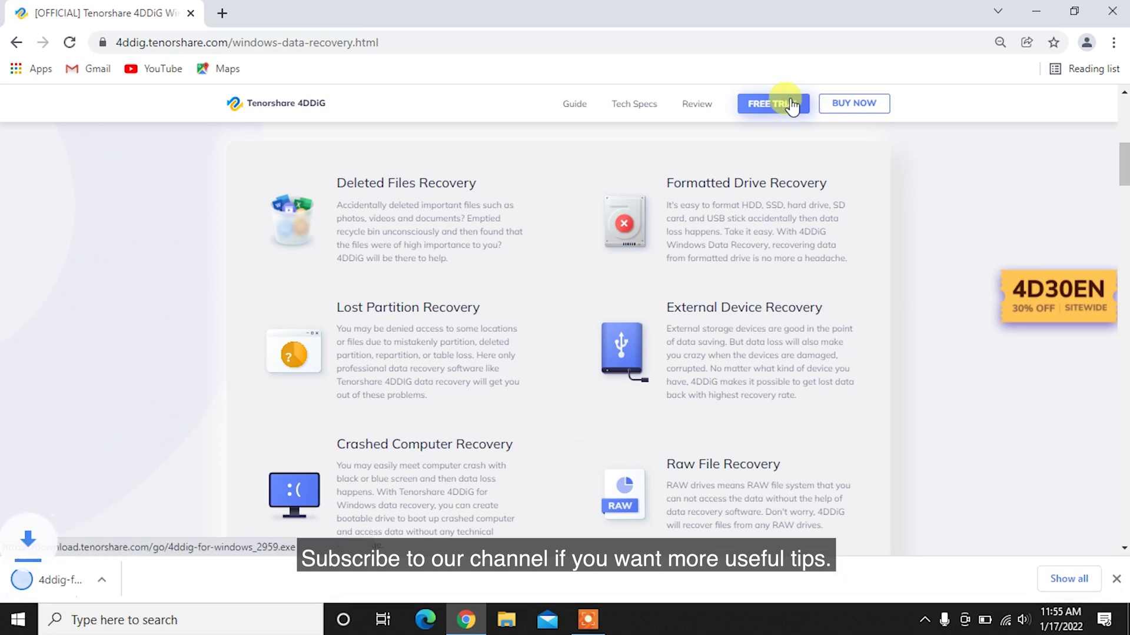
{"action": "left_click", "coordinate": [130, 572]}
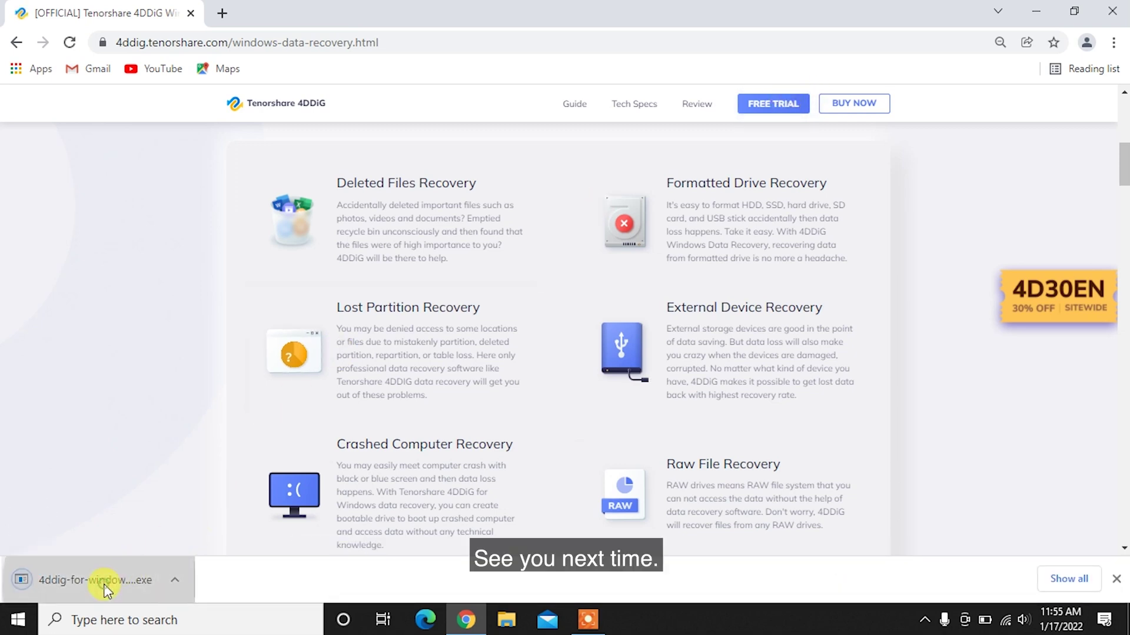